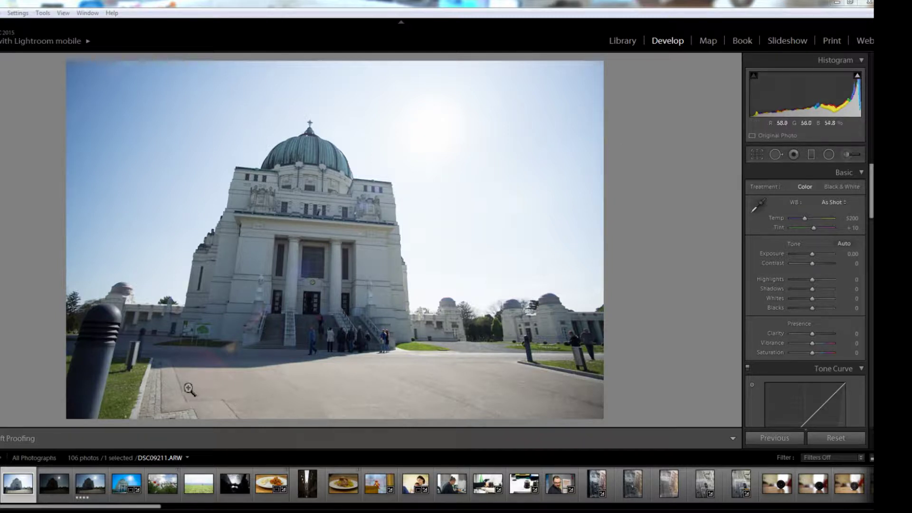
# - Compare the darkest and the medium exposure of the domed building
pyautogui.click(50, 483)
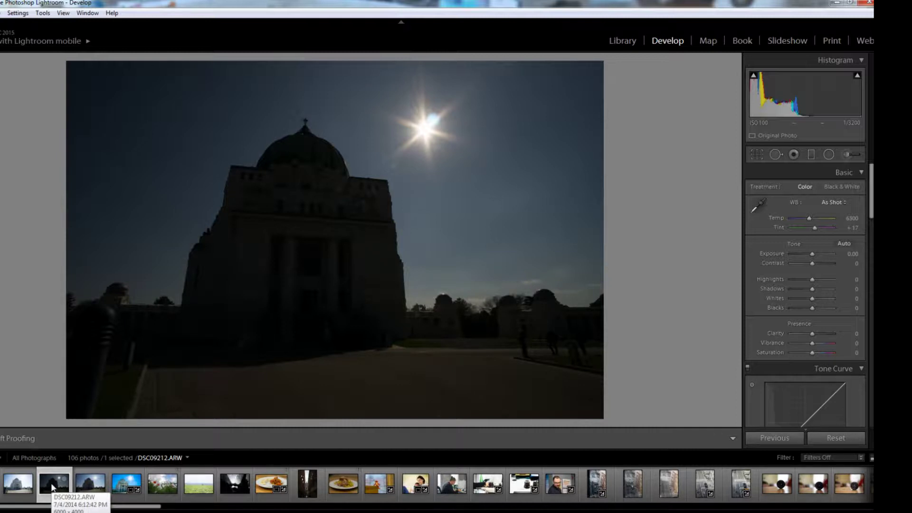
pyautogui.click(52, 487)
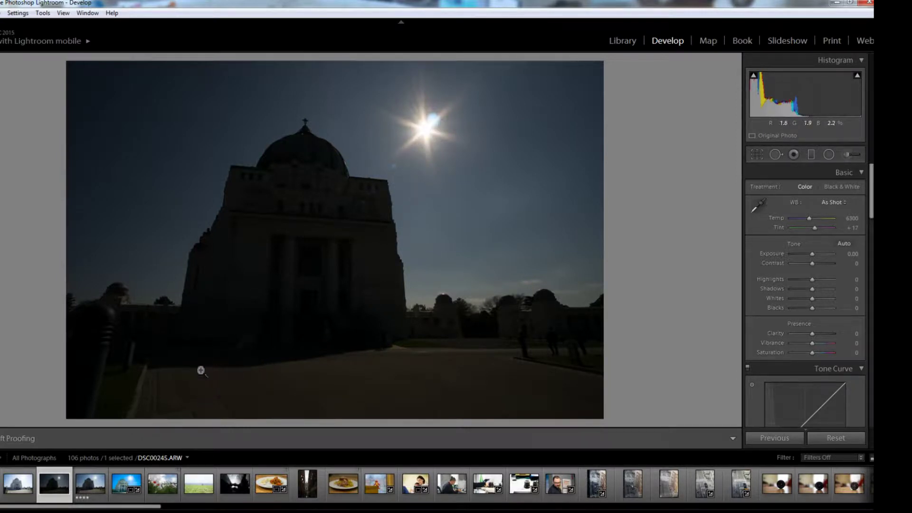
pyautogui.click(81, 492)
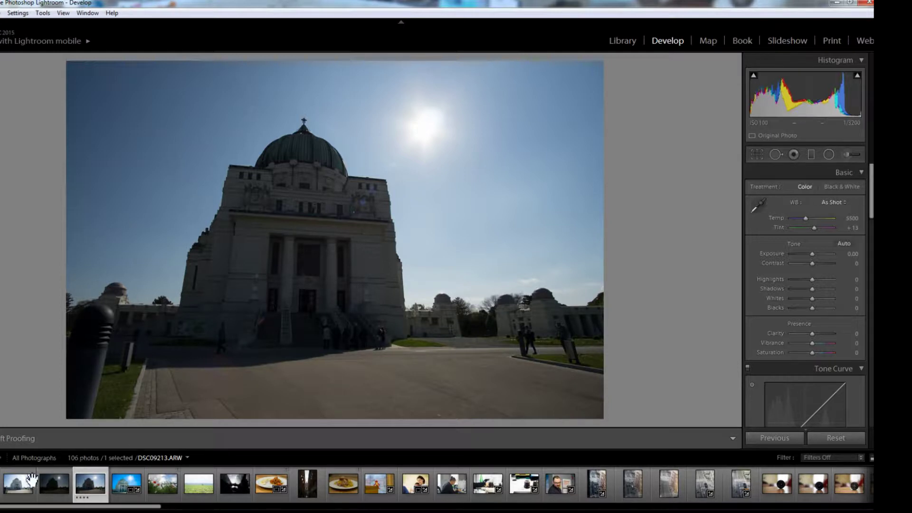
# - Select the three bracketed exposures DSC09211, DSC09212 and DSC09213 and start an HDR Photo Merge with them
pyautogui.click(22, 489)
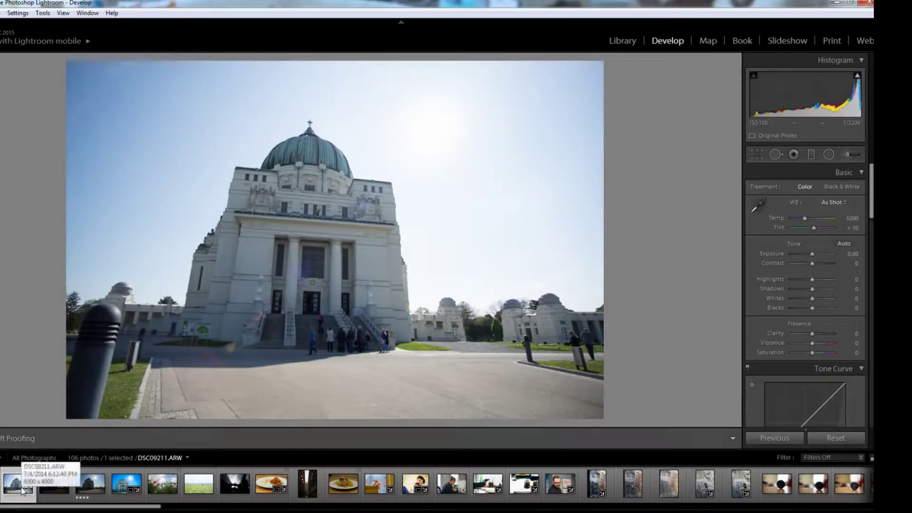
pyautogui.keyDown('ctrl'); pyautogui.click(56, 492); pyautogui.keyUp('ctrl')
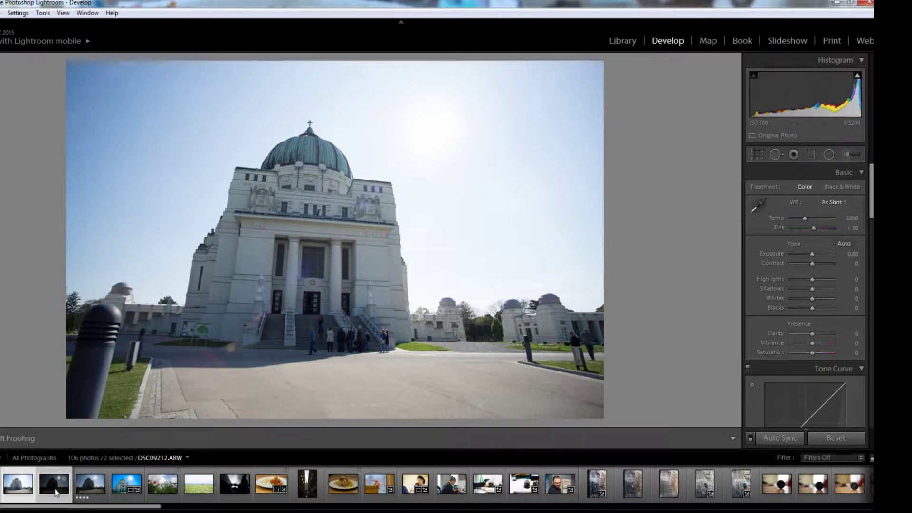
pyautogui.keyDown('ctrl'); pyautogui.click(89, 492); pyautogui.keyUp('ctrl')
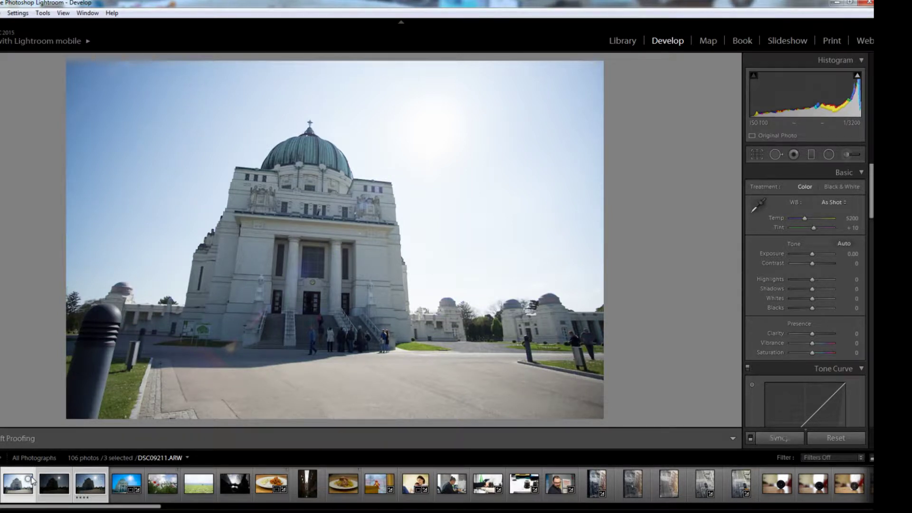
pyautogui.rightClick(54, 487)
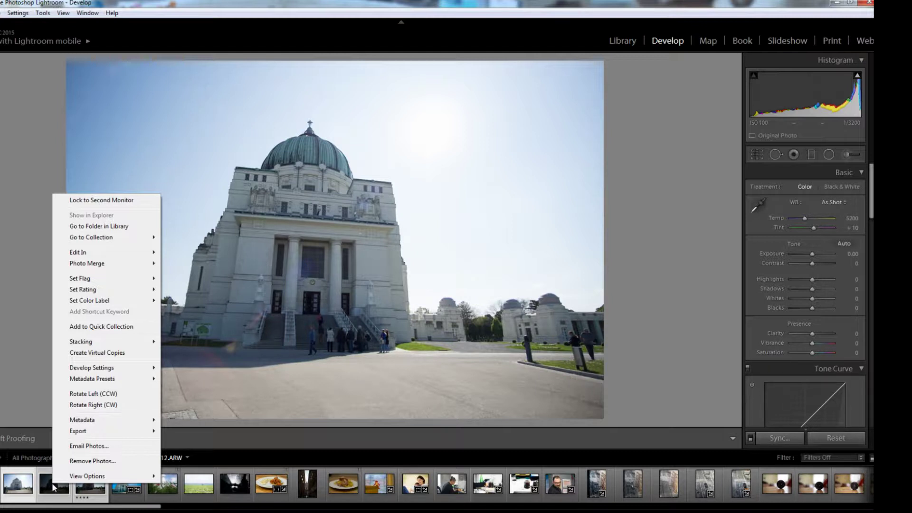
pyautogui.moveTo(126, 267)
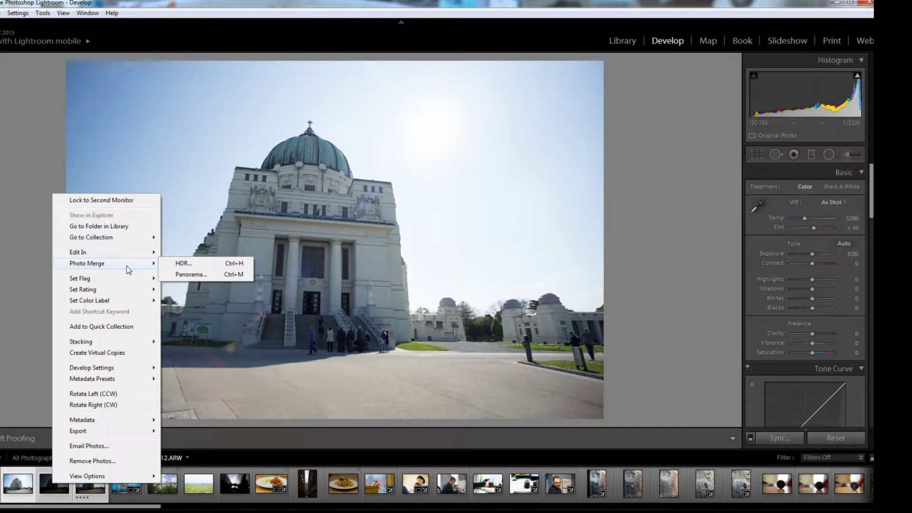
pyautogui.click(185, 267)
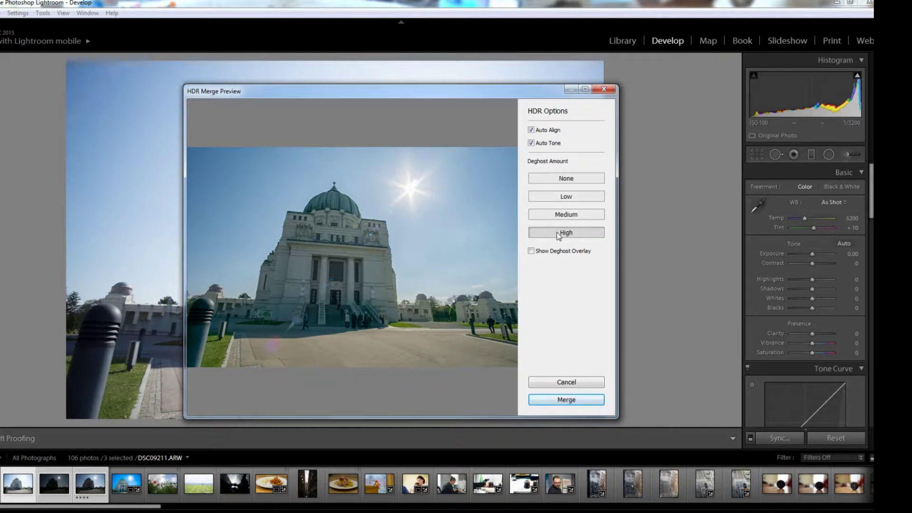
# - Preview the None and Low deghost amounts, and merge the HDR with Deghost Amount set to High
pyautogui.click(566, 179)
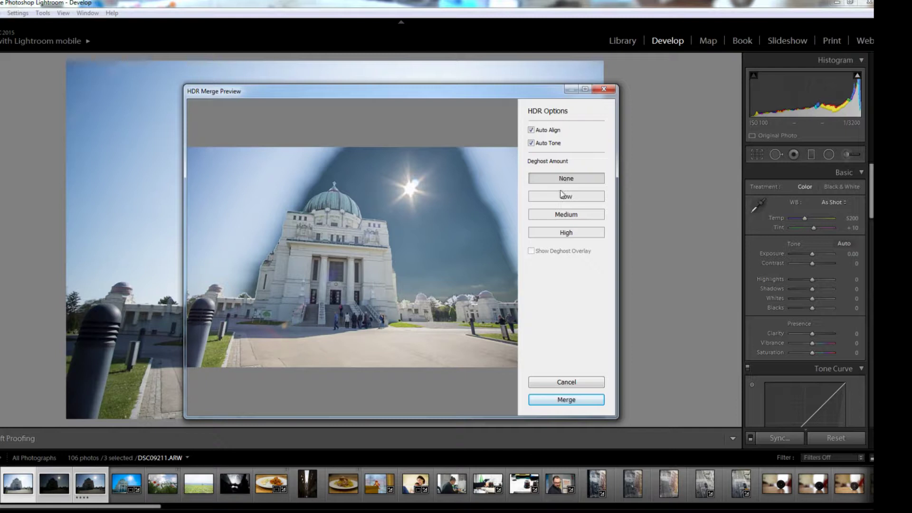
pyautogui.click(558, 196)
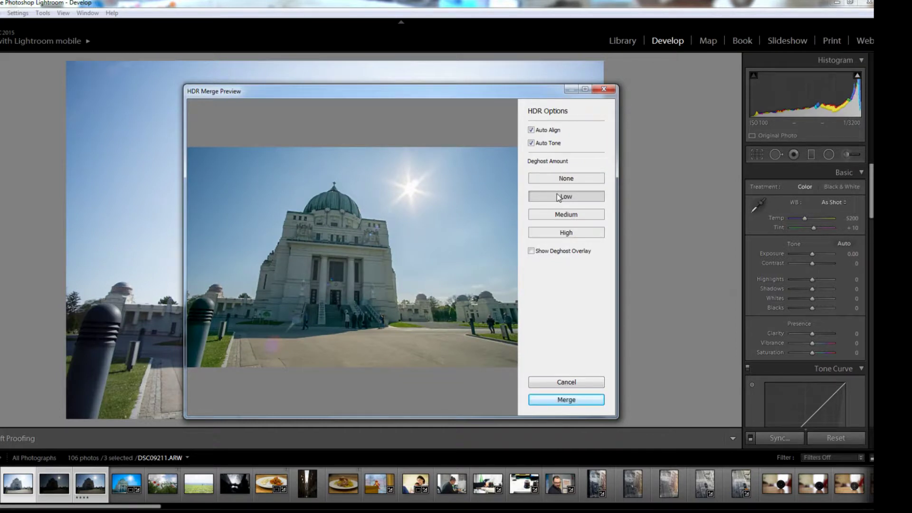
pyautogui.click(546, 234)
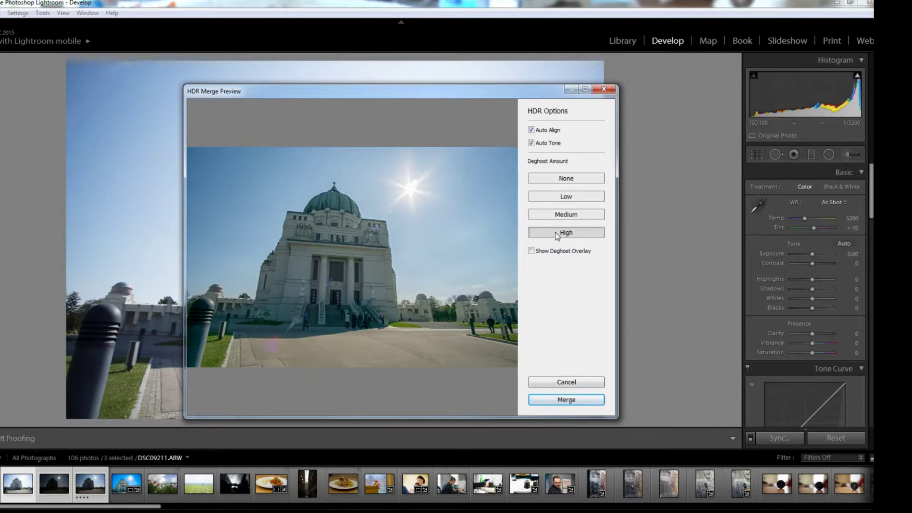
pyautogui.click(543, 402)
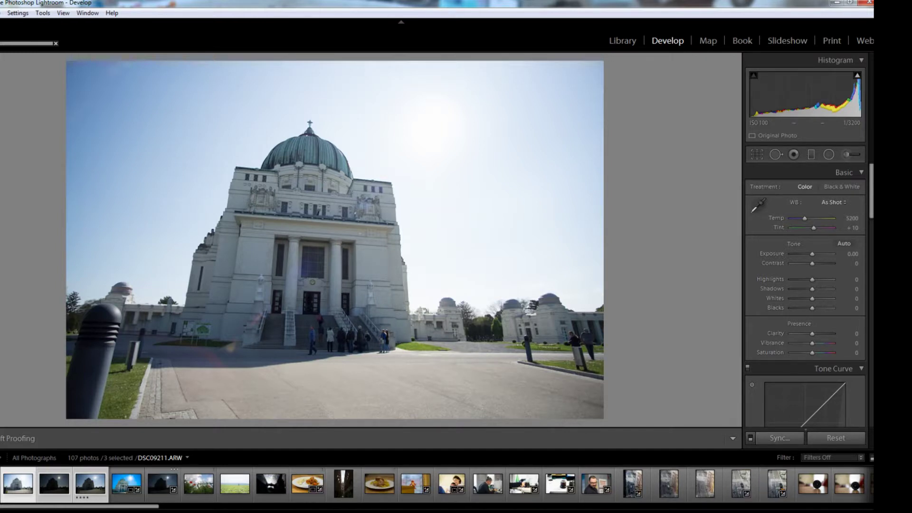
# - Open the merged photo DSC09211-HDR-2.dng with the filmstrip hidden, and inspect the building's entrance steps up close
pyautogui.click(164, 484)
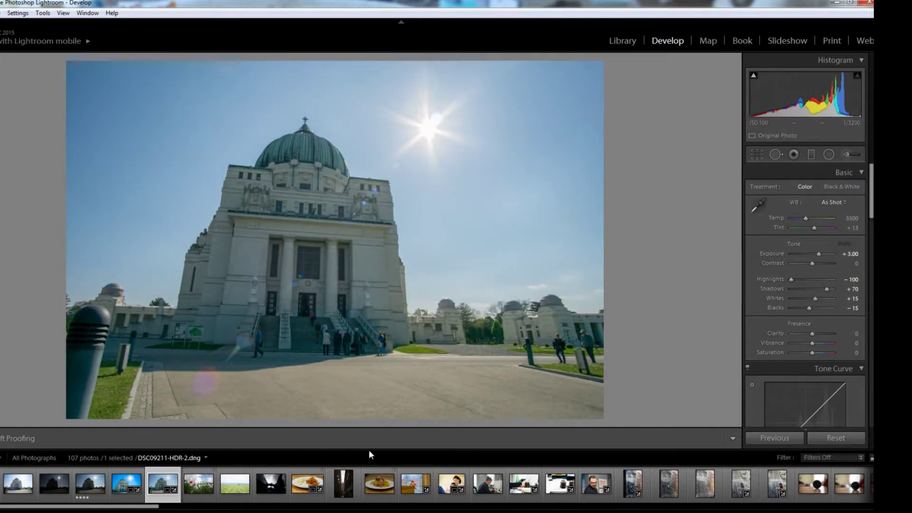
pyautogui.press('F6')
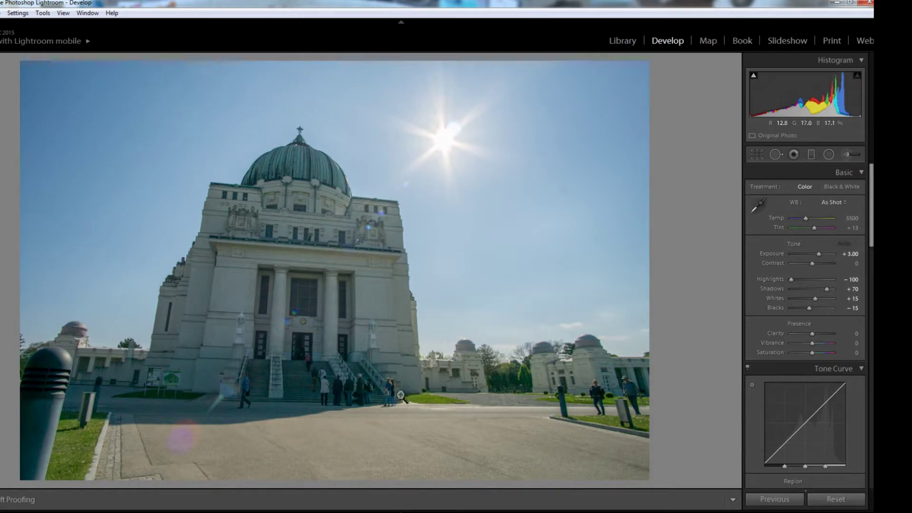
pyautogui.click(306, 352)
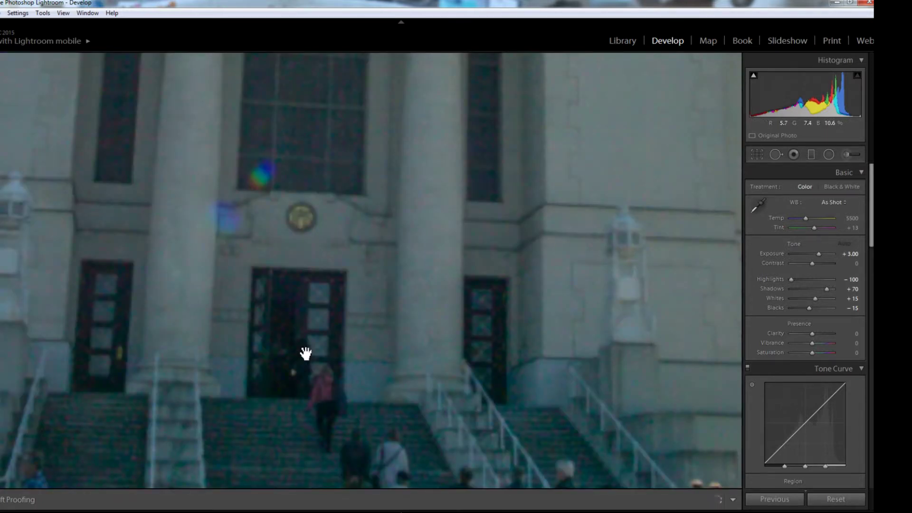
pyautogui.moveTo(305, 350); pyautogui.dragTo(357, 215)
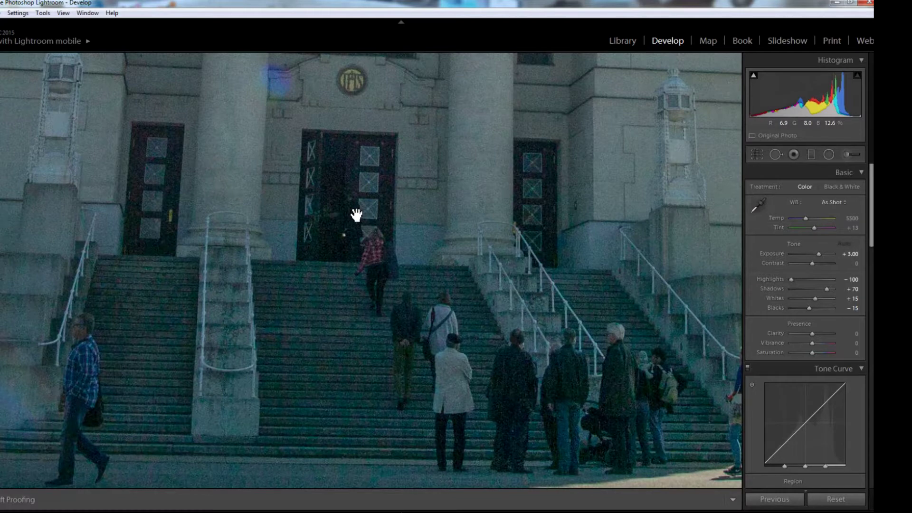
pyautogui.click(356, 215)
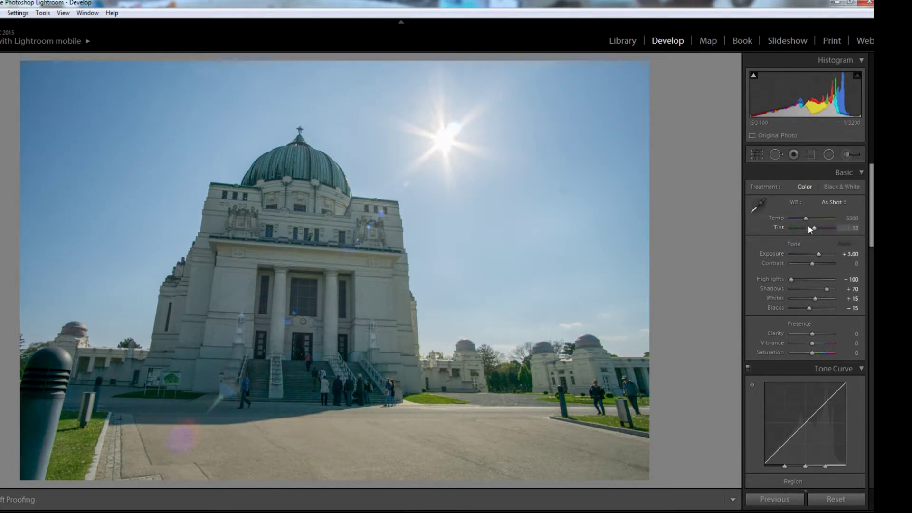
# - Set the merged photo's Temp to 5095, Exposure to +3.81 and Contrast to +62
pyautogui.moveTo(803, 215); pyautogui.dragTo(801, 217)
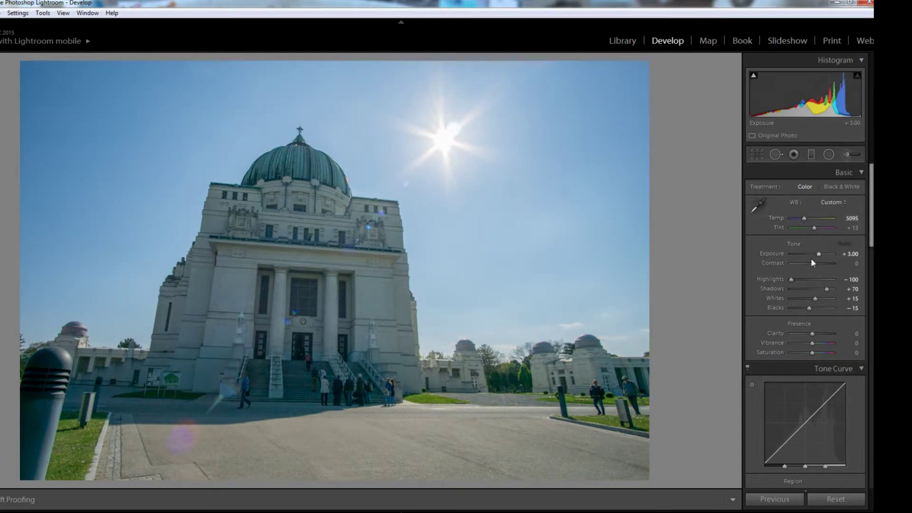
pyautogui.moveTo(825, 251); pyautogui.dragTo(820, 252)
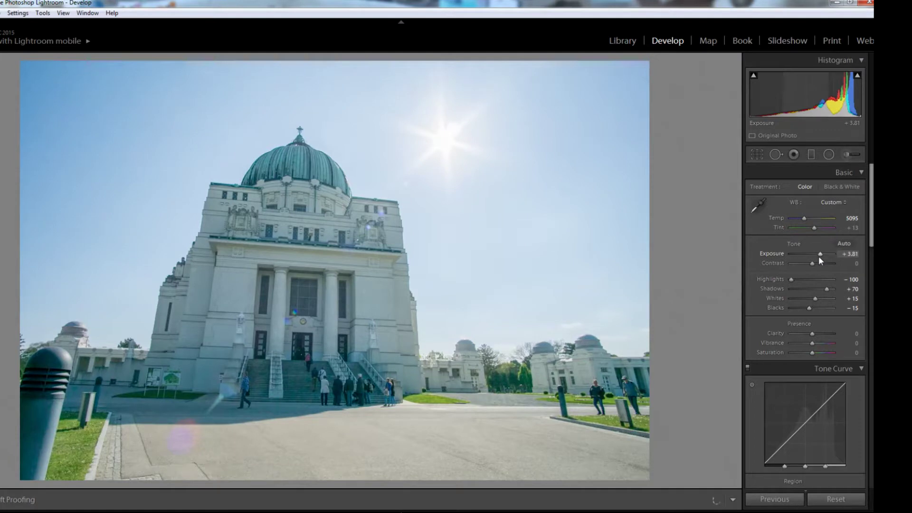
pyautogui.moveTo(814, 263); pyautogui.dragTo(824, 264)
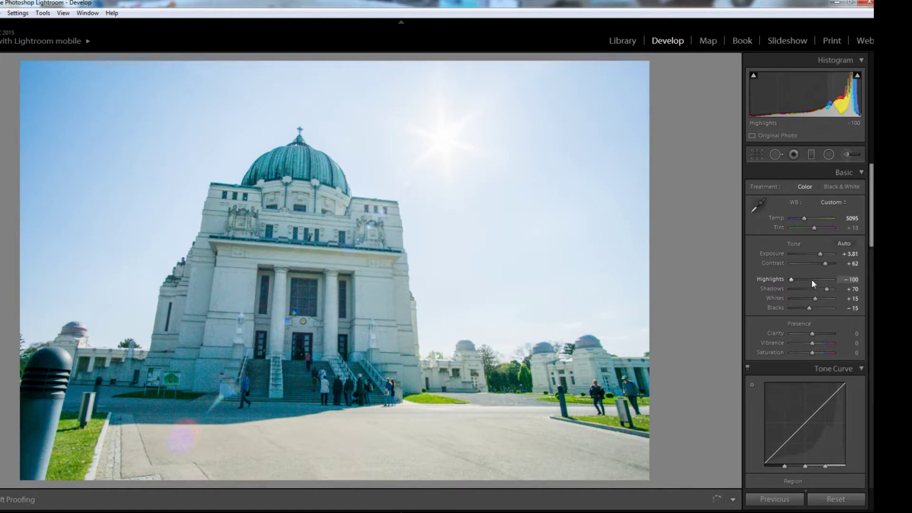
# - Set Highlights to -100, Shadows to +12, Whites to -5, Blacks to +55 and Clarity to +64
pyautogui.click(808, 278)
pyautogui.moveTo(809, 278); pyautogui.dragTo(780, 283)
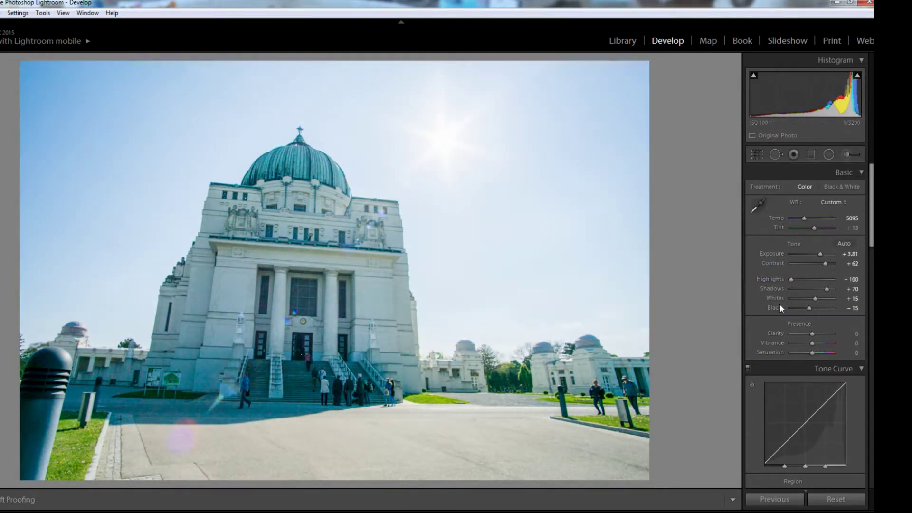
pyautogui.moveTo(805, 289); pyautogui.dragTo(824, 306)
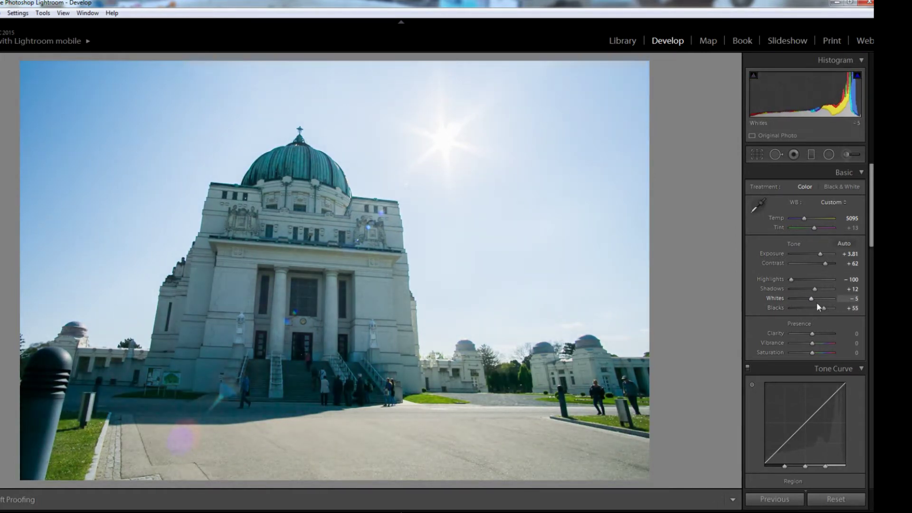
pyautogui.scroll(-3, 817, 302)
pyautogui.moveTo(812, 253)
pyautogui.mouseDown()
pyautogui.moveTo(834, 252)
pyautogui.moveTo(826, 255)
pyautogui.mouseUp()
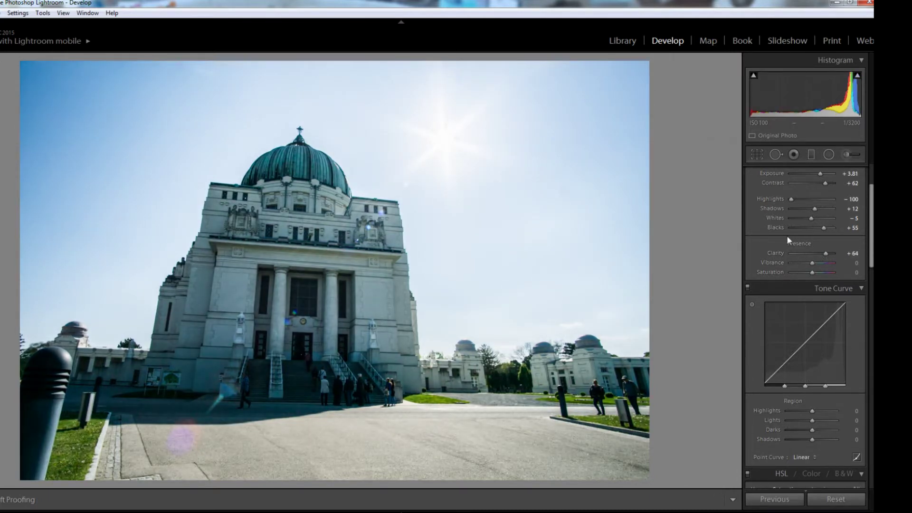
# - Darken the photo to an Exposure of +2.14 and lift Shadows to +100
pyautogui.scroll(3, 789, 235)
pyautogui.moveTo(820, 254); pyautogui.dragTo(819, 251)
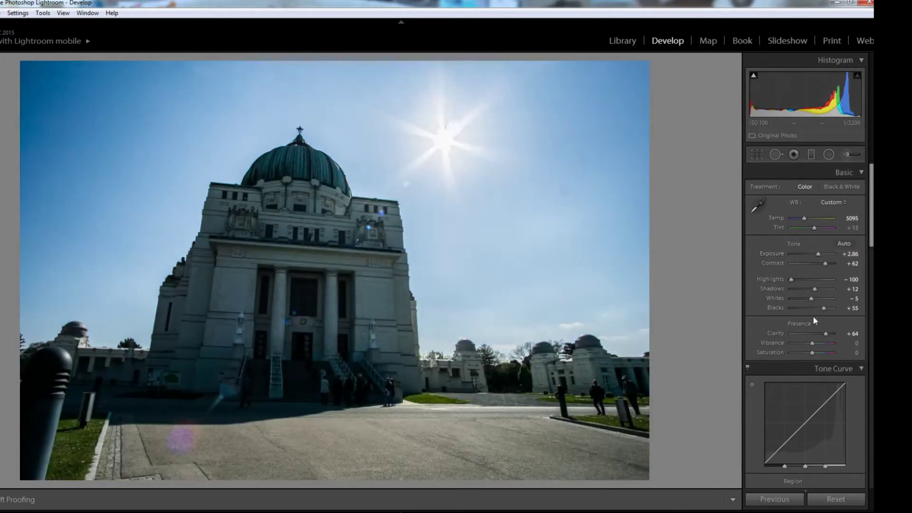
pyautogui.moveTo(816, 289); pyautogui.dragTo(832, 290)
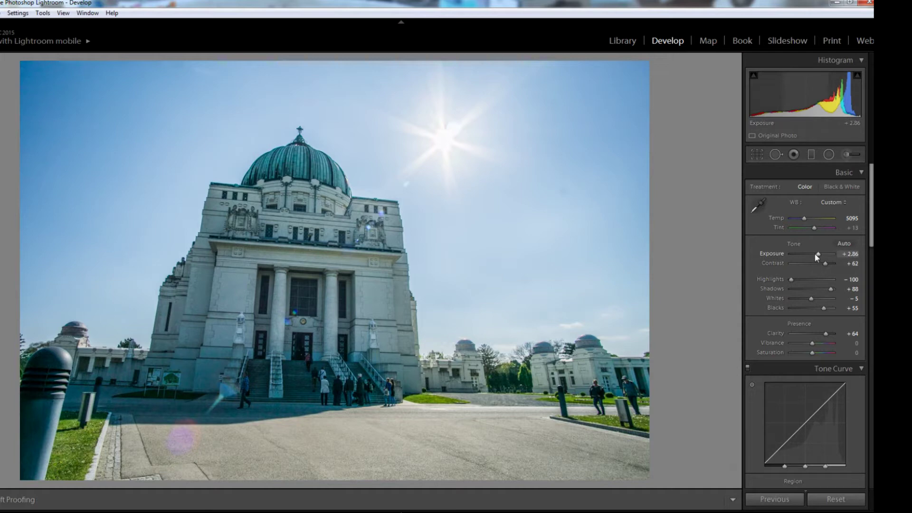
pyautogui.moveTo(814, 253); pyautogui.dragTo(813, 255)
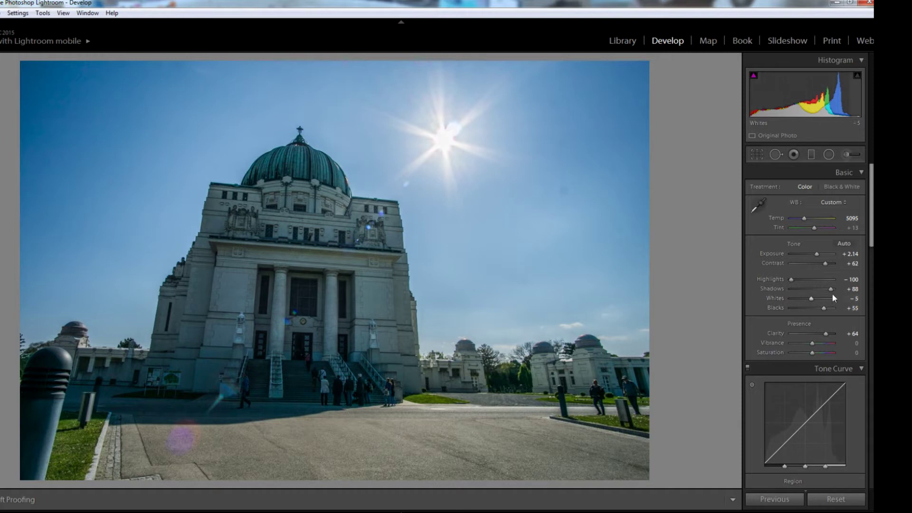
pyautogui.moveTo(831, 288); pyautogui.dragTo(836, 286)
# - Shape the tone curve with Highlights at +92, Lights at -38 and Darks at +28
pyautogui.scroll(-5, 776, 330)
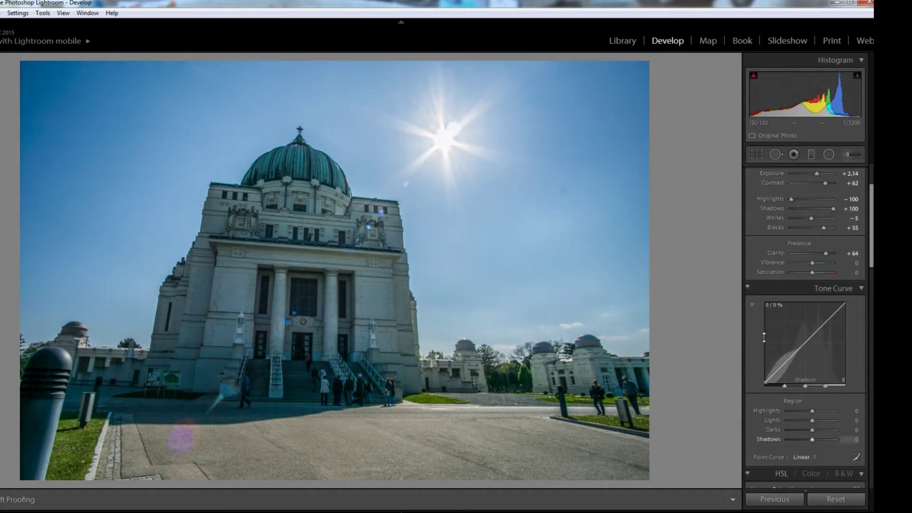
pyautogui.moveTo(812, 330); pyautogui.dragTo(834, 329)
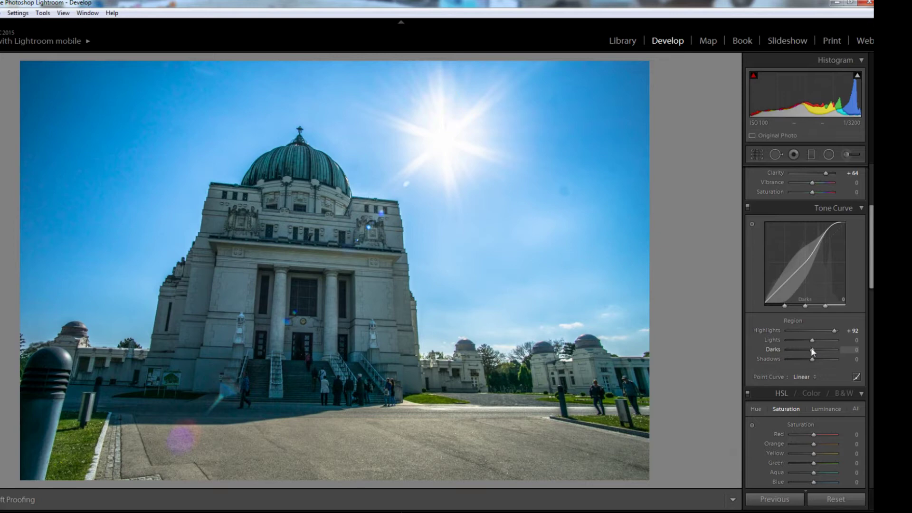
pyautogui.moveTo(816, 343)
pyautogui.mouseDown()
pyautogui.moveTo(803, 347)
pyautogui.moveTo(819, 349)
pyautogui.mouseUp()
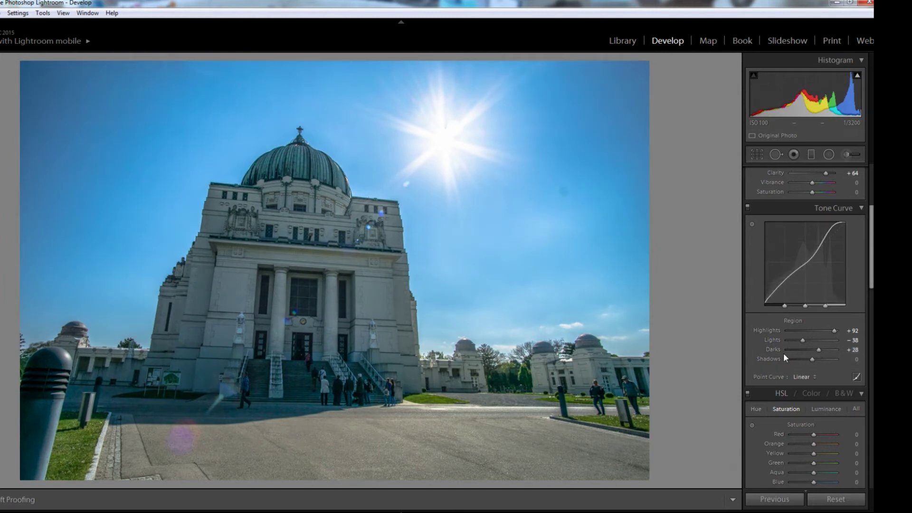
# - Look through the article listing on the Technpix website's home page in the browser
pyautogui.scroll(-5, 783, 352)
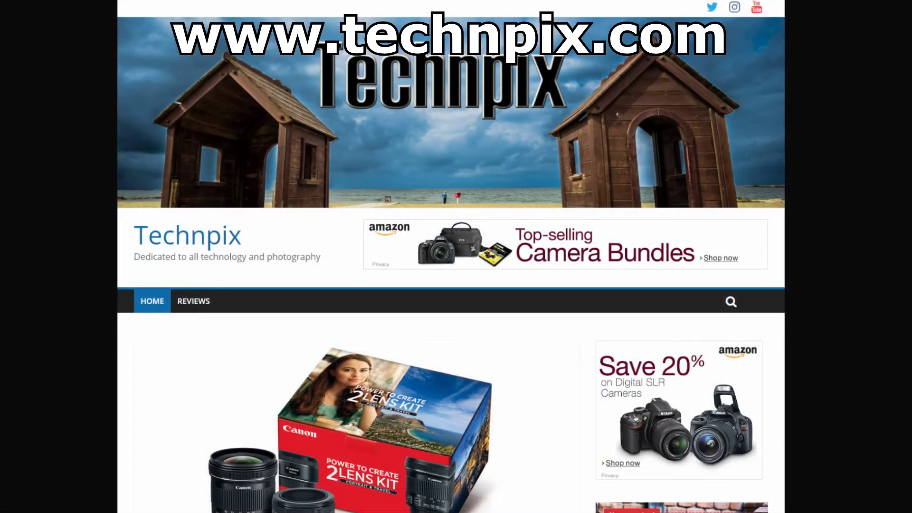
pyautogui.scroll(-3, 71, 230)
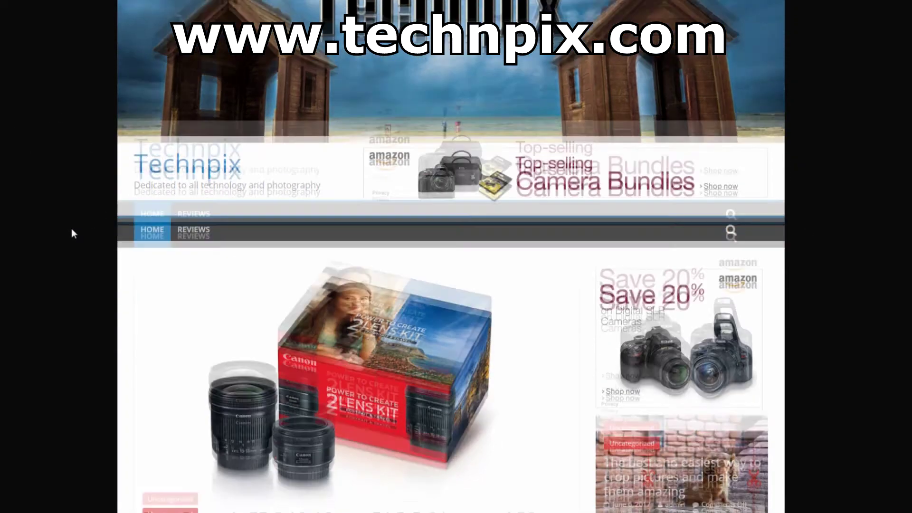
pyautogui.scroll(-10, 71, 229)
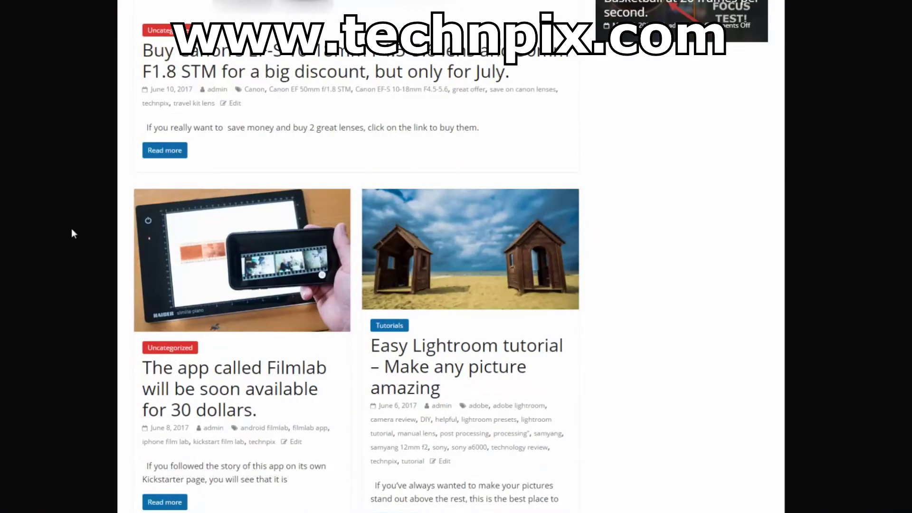
pyautogui.scroll(-2, 72, 229)
pyautogui.scroll(-8, 71, 229)
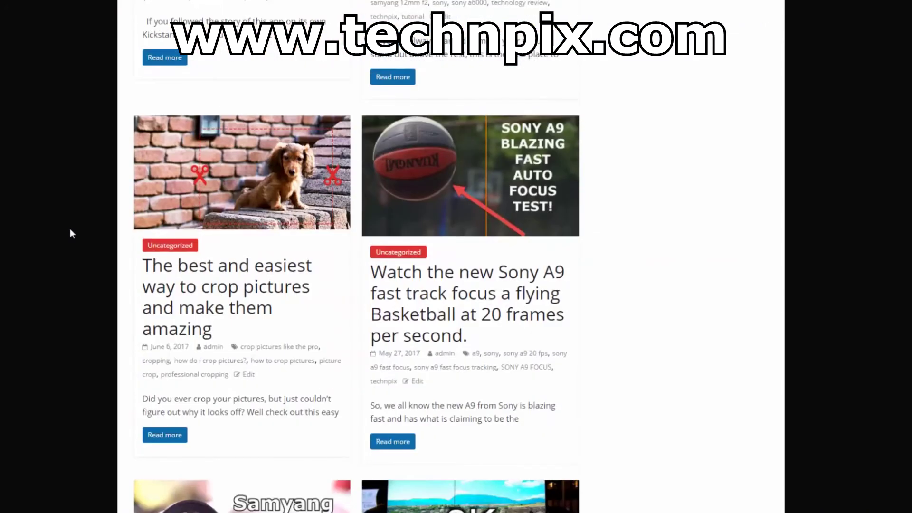
pyautogui.scroll(-8, 70, 229)
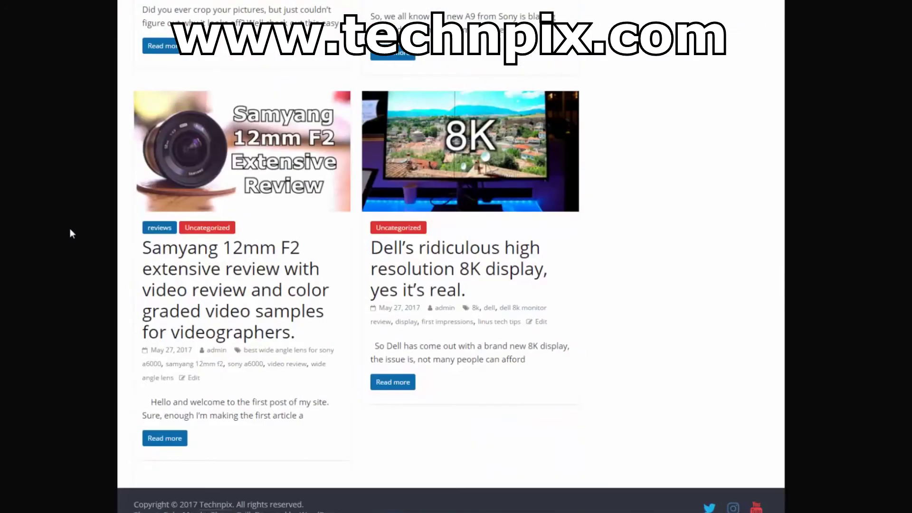
# - Open the Samyang 12mm F2 extensive review article from the home page listing and bring up its embedded video
pyautogui.scroll(8, 69, 229)
pyautogui.scroll(-6, 219, 280)
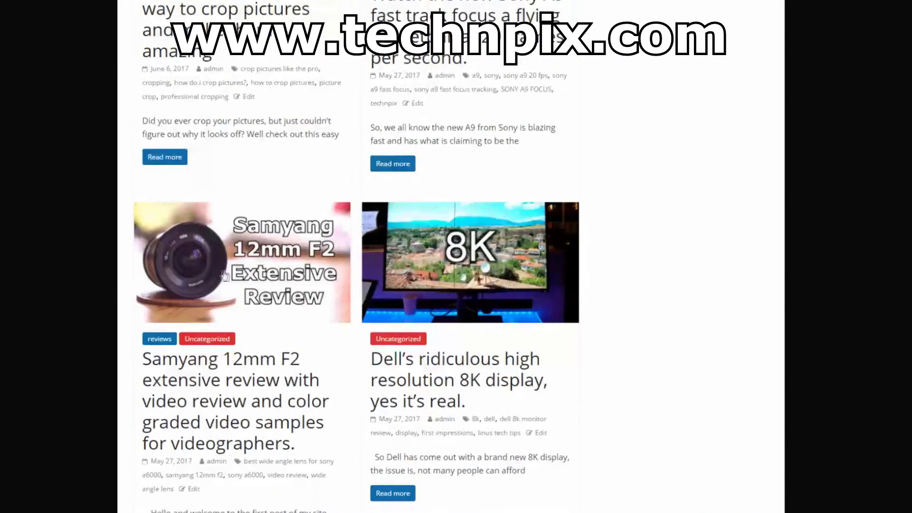
pyautogui.press('Home')
pyautogui.scroll(-4, 87, 226)
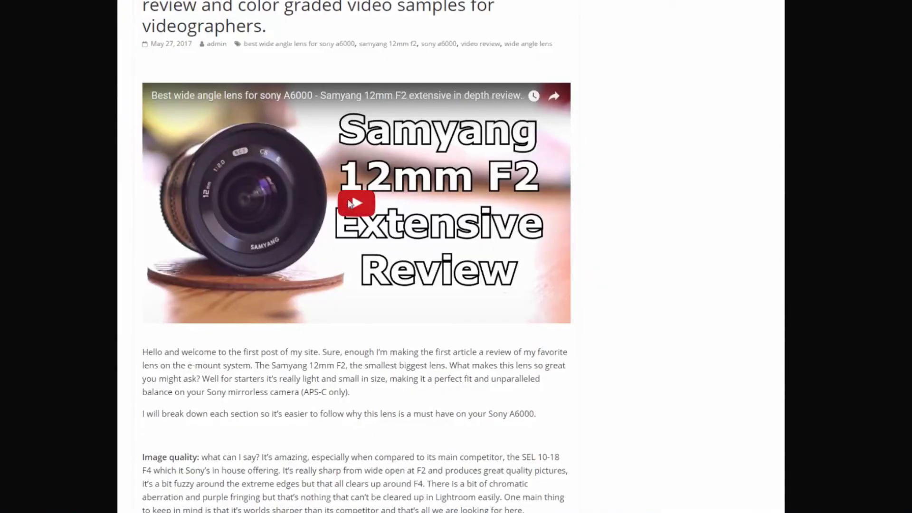
# - Play the embedded Samyang 12mm F2 review video and skip ahead to sample later parts of it
pyautogui.click(194, 306)
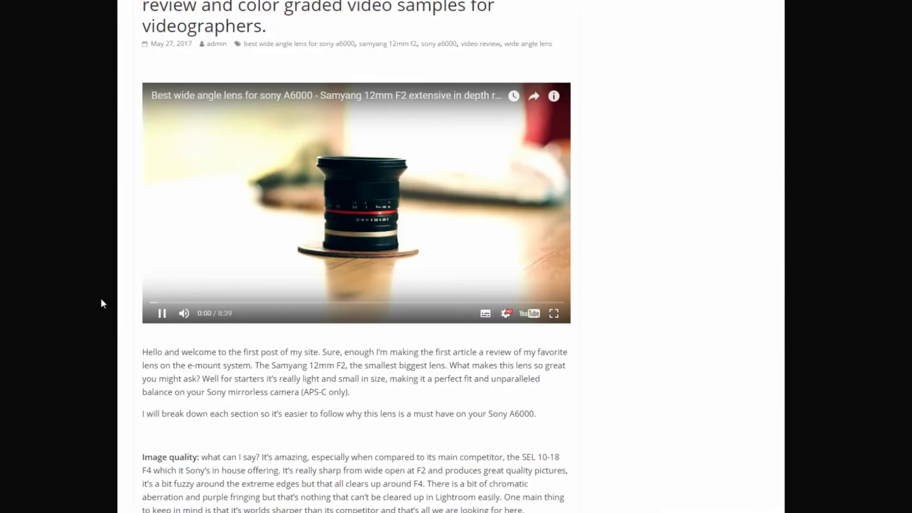
pyautogui.click(276, 302)
pyautogui.click(359, 303)
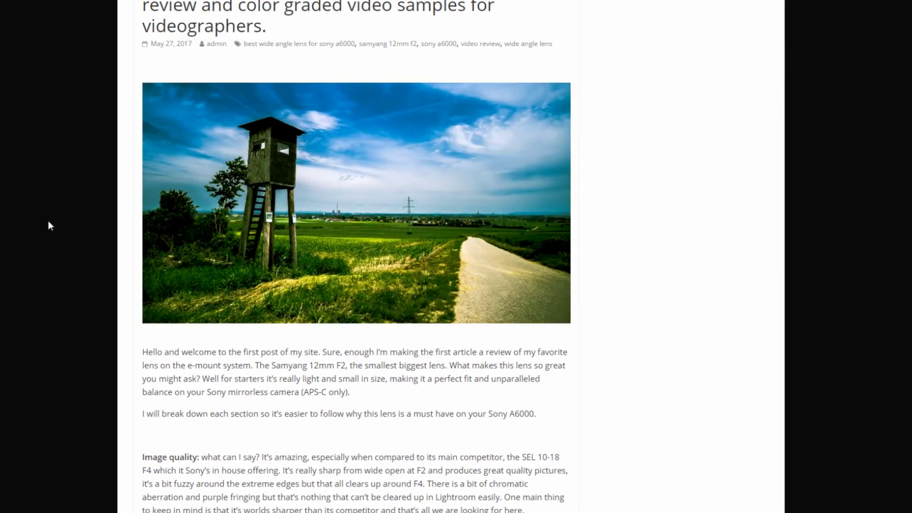
# - Look through the Samyang 12mm F2 review text down to the conclusion and Amazon link, and return to the article's video
pyautogui.scroll(-5, 49, 225)
pyautogui.scroll(-7, 49, 225)
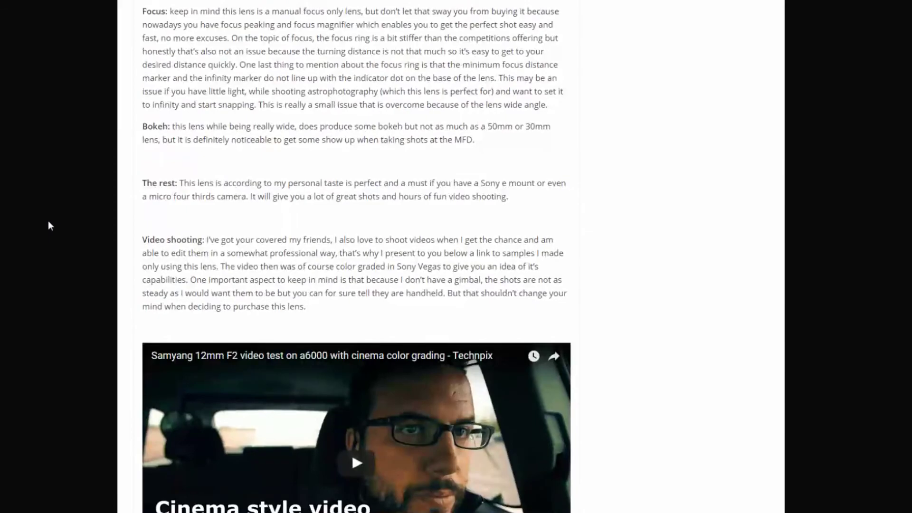
pyautogui.scroll(-10, 49, 225)
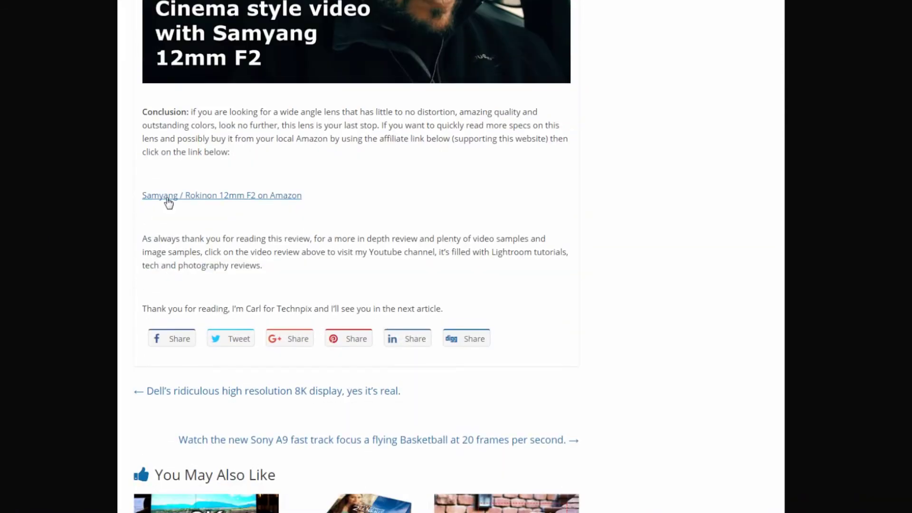
pyautogui.scroll(20, 73, 228)
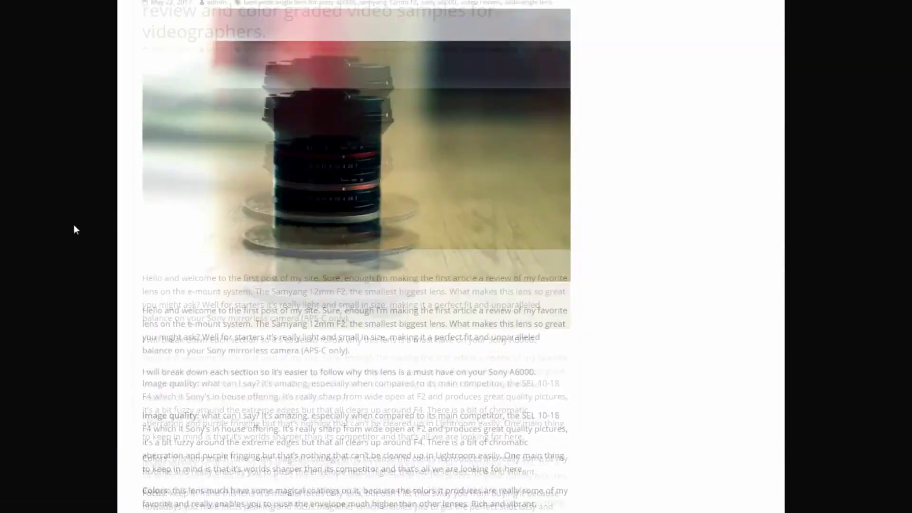